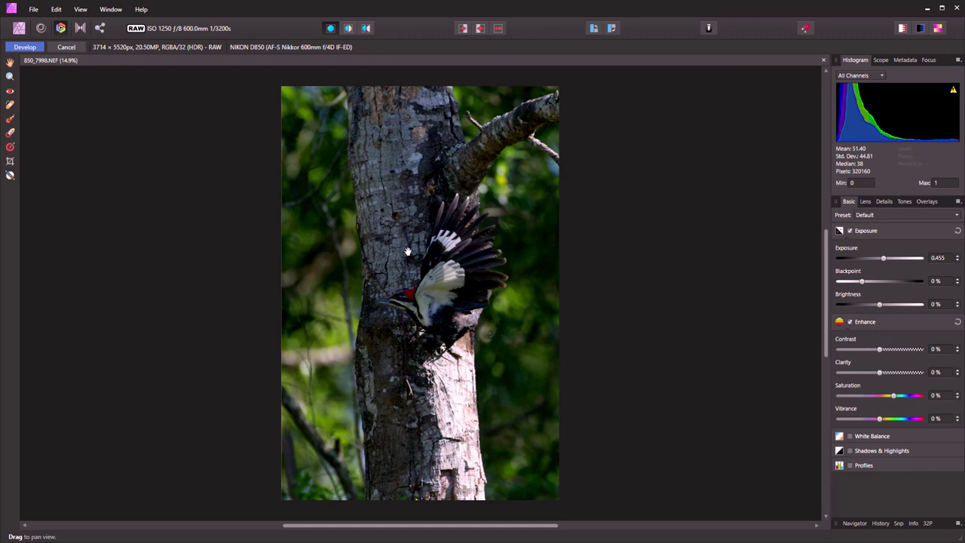
# Step: Switch to the Overlay Paint Brush to start painting an overlay mask
pyautogui.press('b')
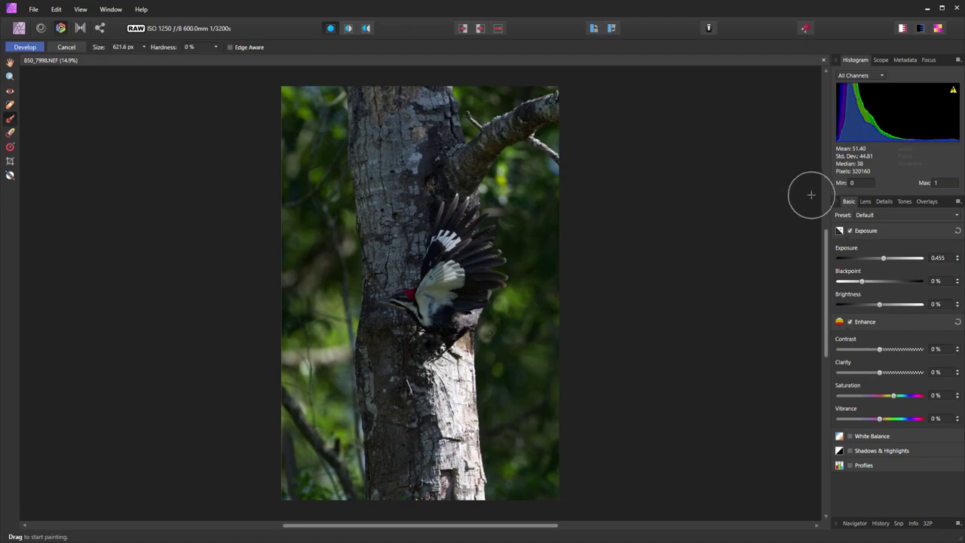
pyautogui.click(923, 204)
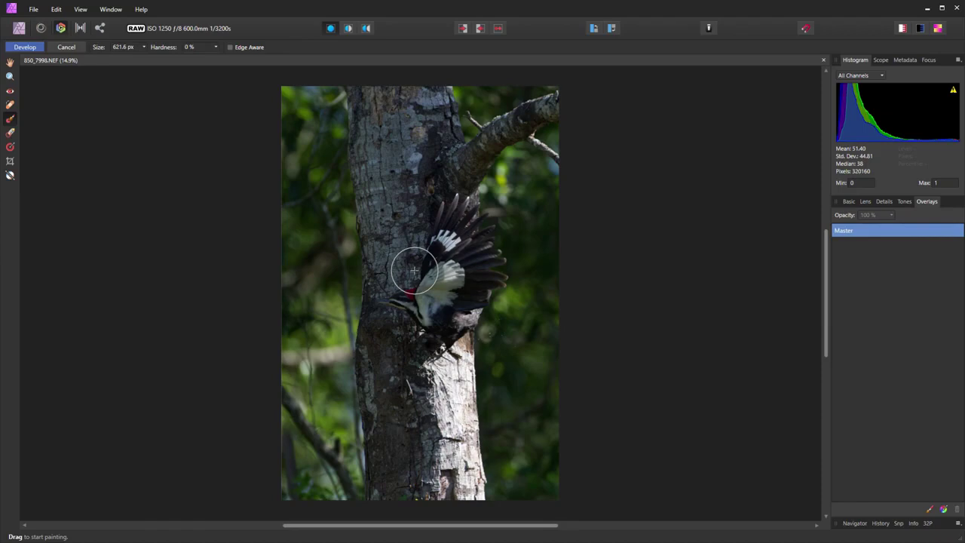
# Step: Enlarge the brush to cover the trunk and set its hardness to 0%
pyautogui.moveTo(414, 270)
pyautogui.mouseDown()
pyautogui.moveTo(454, 312)
pyautogui.moveTo(418, 276)
pyautogui.moveTo(429, 283)
pyautogui.mouseUp()
pyautogui.hotkey('shift', ']')
pyautogui.hotkey('shift', ']')
pyautogui.hotkey('shift', ']')
pyautogui.hotkey('shift', '[')
pyautogui.hotkey('shift', '[')
pyautogui.hotkey('shift', '[')
pyautogui.hotkey('shift', '[')
# Step: Paint the mask over the upper trunk, along the branch and down the trunk's left edge
pyautogui.moveTo(411, 219)
pyautogui.mouseDown()
pyautogui.moveTo(412, 132)
pyautogui.moveTo(404, 123)
pyautogui.moveTo(410, 148)
pyautogui.moveTo(396, 123)
pyautogui.moveTo(403, 185)
pyautogui.moveTo(423, 128)
pyautogui.moveTo(428, 164)
pyautogui.moveTo(428, 124)
pyautogui.moveTo(431, 167)
pyautogui.moveTo(432, 123)
pyautogui.moveTo(454, 179)
pyautogui.moveTo(470, 125)
pyautogui.moveTo(471, 173)
pyautogui.moveTo(434, 275)
pyautogui.moveTo(421, 172)
pyautogui.moveTo(426, 238)
pyautogui.moveTo(419, 179)
pyautogui.moveTo(407, 232)
pyautogui.moveTo(426, 334)
pyautogui.moveTo(424, 286)
pyautogui.moveTo(420, 331)
pyautogui.moveTo(406, 293)
pyautogui.moveTo(417, 359)
pyautogui.moveTo(426, 318)
pyautogui.moveTo(420, 368)
pyautogui.moveTo(415, 337)
pyautogui.moveTo(402, 391)
pyautogui.moveTo(413, 402)
pyautogui.moveTo(420, 531)
pyautogui.moveTo(410, 502)
pyautogui.moveTo(425, 539)
pyautogui.moveTo(435, 514)
pyautogui.moveTo(453, 525)
pyautogui.moveTo(457, 494)
pyautogui.moveTo(437, 345)
pyautogui.moveTo(425, 399)
pyautogui.moveTo(425, 369)
pyautogui.moveTo(443, 336)
pyautogui.moveTo(521, 317)
pyautogui.mouseUp()
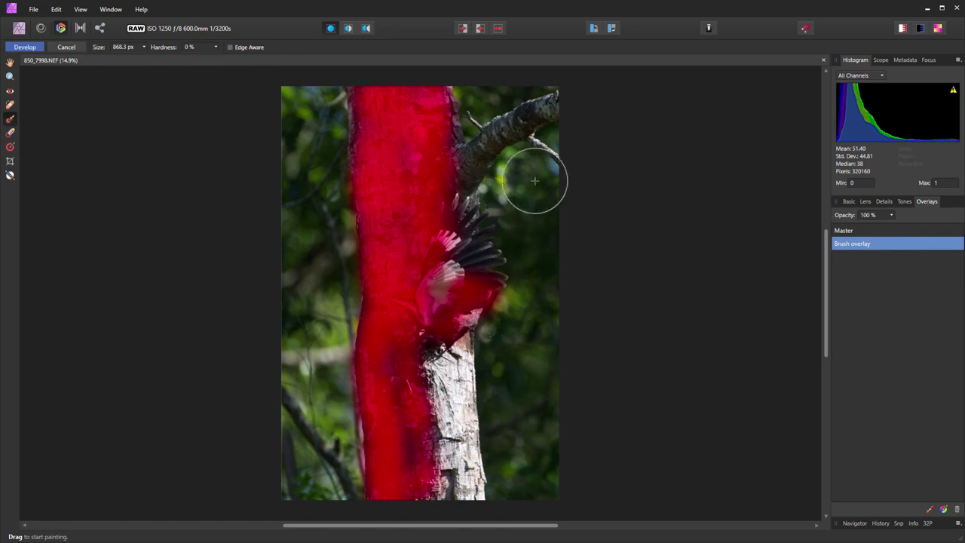
pyautogui.press('[')
pyautogui.press('[')
pyautogui.press('[')
pyautogui.press('[')
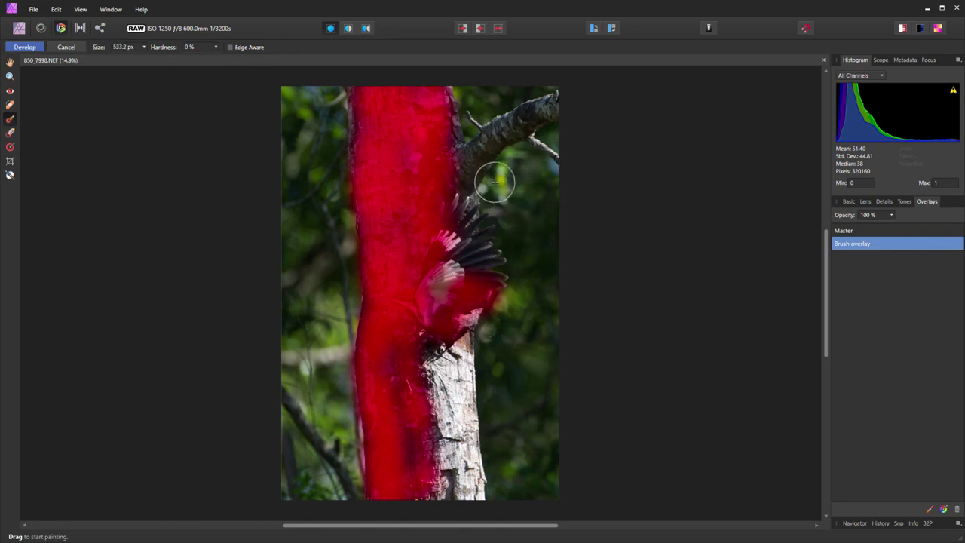
pyautogui.moveTo(477, 178); pyautogui.dragTo(574, 123)
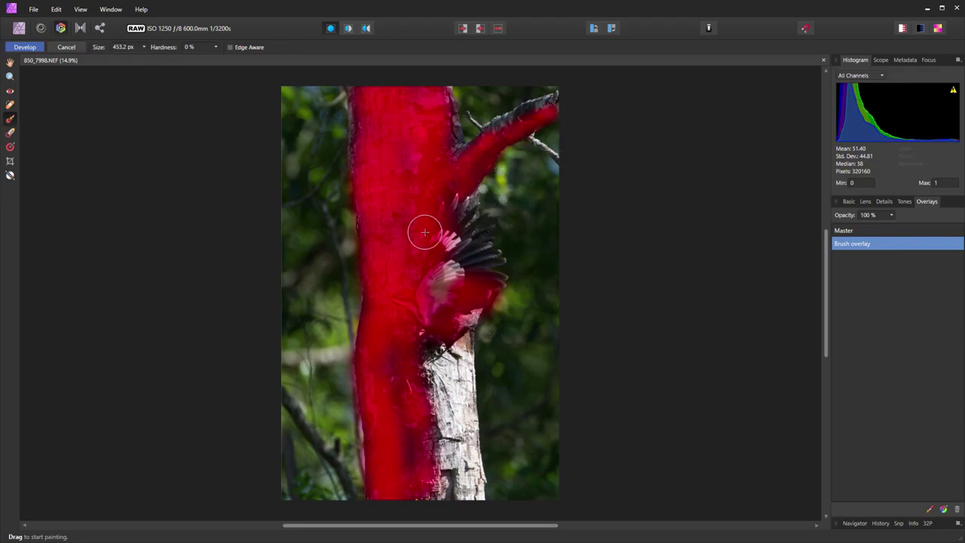
pyautogui.moveTo(424, 229)
pyautogui.mouseDown()
pyautogui.moveTo(576, 119)
pyautogui.moveTo(512, 150)
pyautogui.moveTo(456, 198)
pyautogui.moveTo(571, 119)
pyautogui.moveTo(467, 179)
pyautogui.moveTo(474, 165)
pyautogui.moveTo(455, 122)
pyautogui.mouseUp()
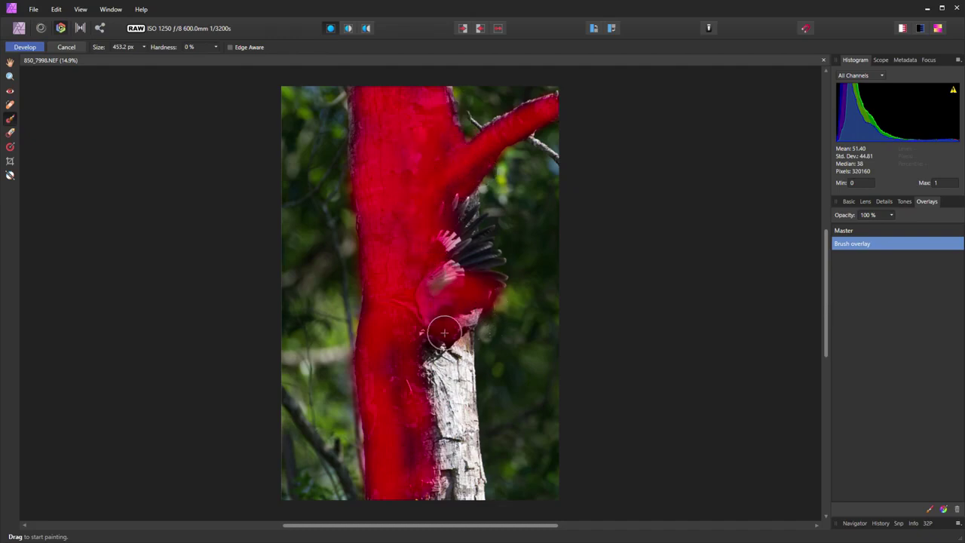
pyautogui.moveTo(437, 350)
pyautogui.mouseDown()
pyautogui.moveTo(415, 417)
pyautogui.moveTo(426, 409)
pyautogui.moveTo(423, 372)
pyautogui.moveTo(402, 404)
pyautogui.moveTo(431, 503)
pyautogui.mouseUp()
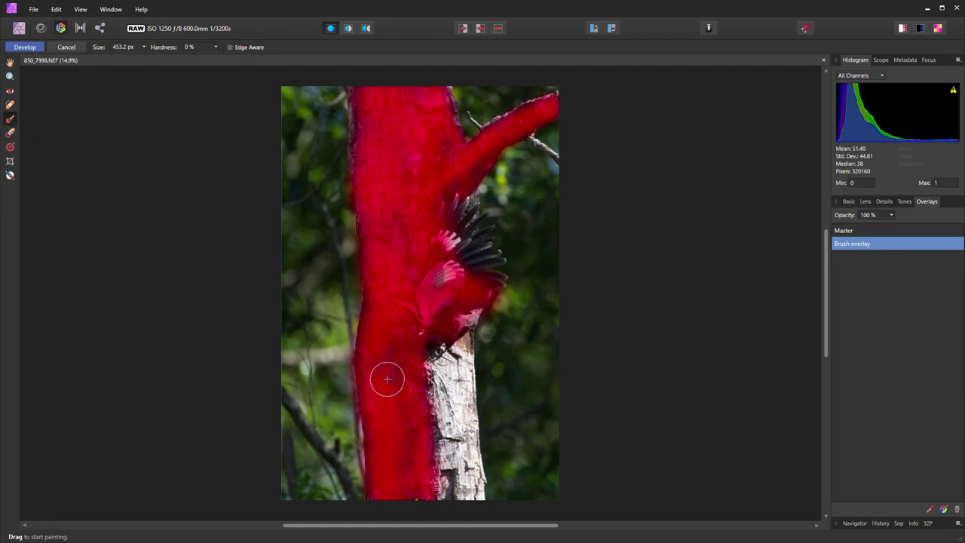
# Step: With a softened Overlay Erase Brush, trim the mask off the trunk's left edge and wing feathers
pyautogui.click(11, 134)
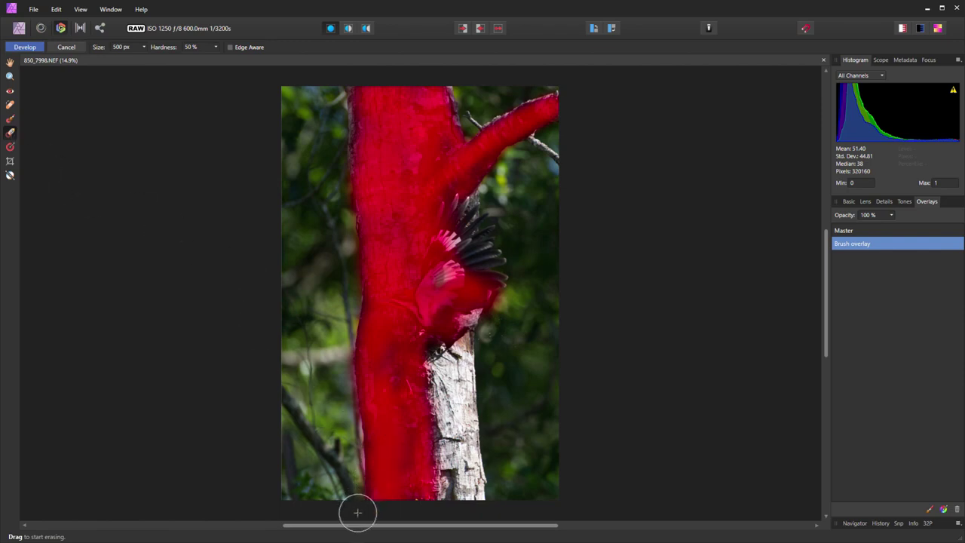
pyautogui.moveTo(368, 469); pyautogui.dragTo(360, 302)
pyautogui.moveTo(220, 57); pyautogui.dragTo(205, 65)
pyautogui.moveTo(360, 339); pyautogui.dragTo(354, 124)
pyautogui.moveTo(491, 197)
pyautogui.mouseDown()
pyautogui.moveTo(504, 227)
pyautogui.moveTo(469, 253)
pyautogui.mouseUp()
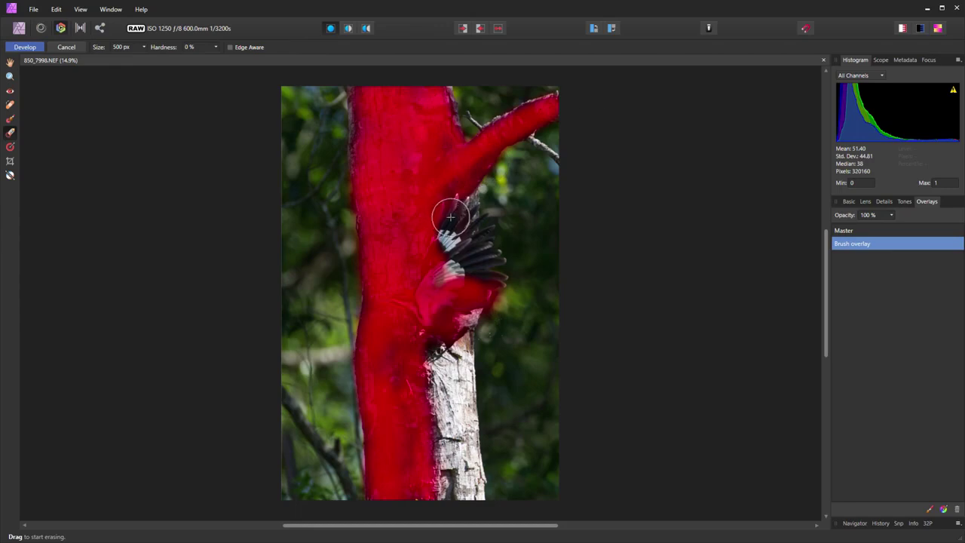
pyautogui.moveTo(450, 218)
pyautogui.mouseDown()
pyautogui.moveTo(467, 191)
pyautogui.moveTo(461, 186)
pyautogui.moveTo(457, 215)
pyautogui.mouseUp()
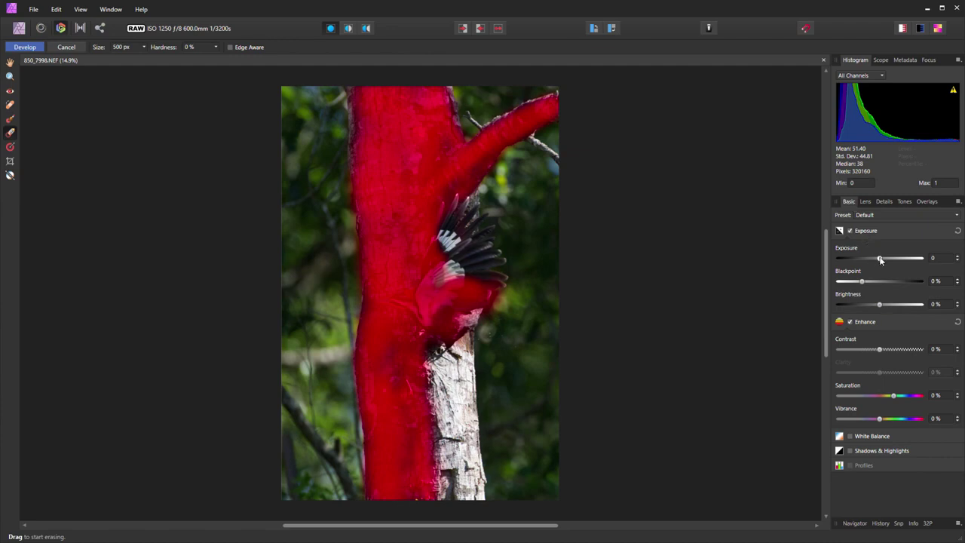
# Step: Set the Brush overlay's exposure to 1.121 to brighten the masked trunk
pyautogui.moveTo(880, 259); pyautogui.dragTo(893, 260)
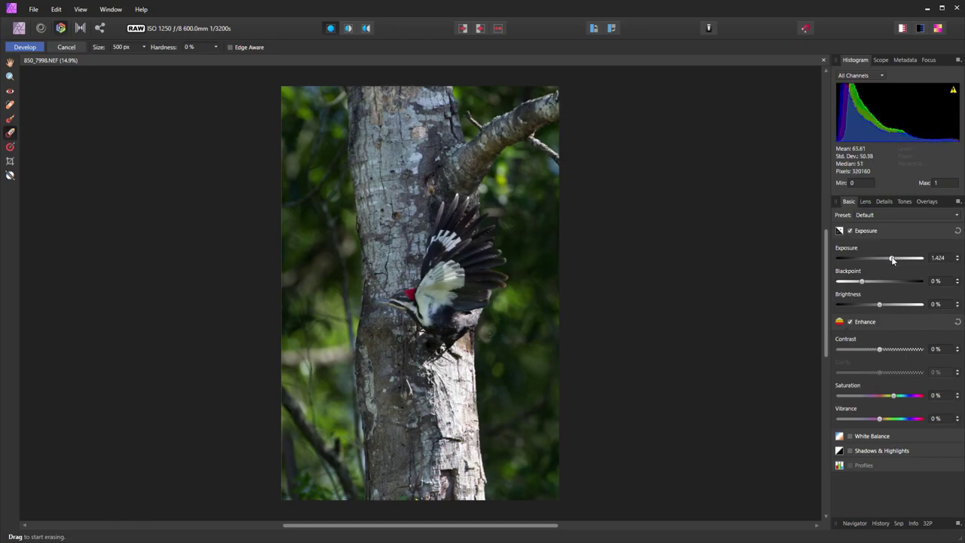
pyautogui.moveTo(893, 259); pyautogui.dragTo(889, 260)
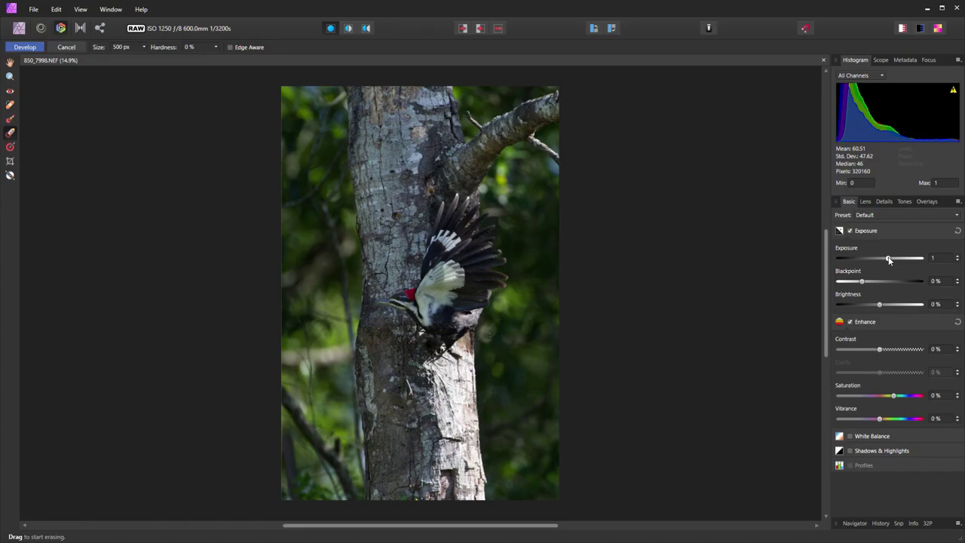
pyautogui.moveTo(889, 260); pyautogui.dragTo(891, 259)
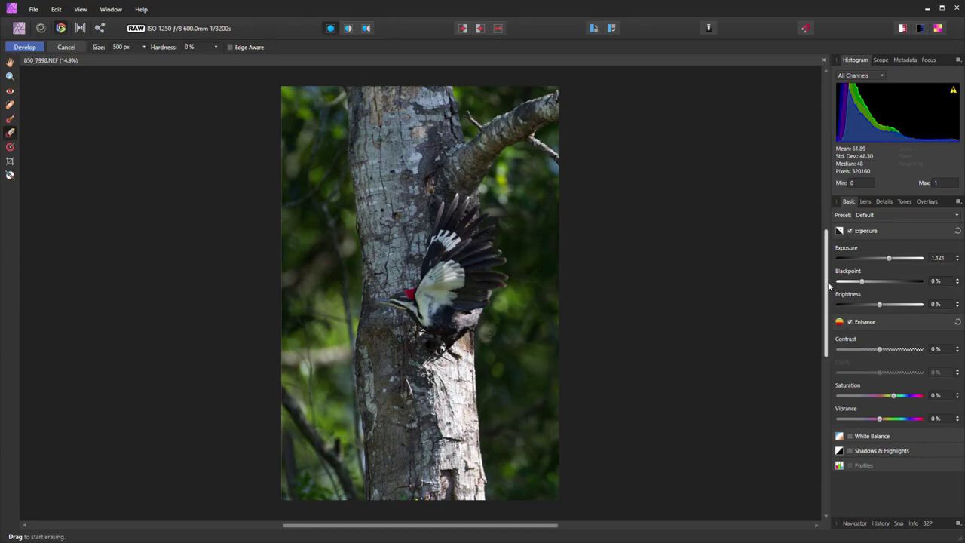
# Step: Show the Overlays list and add a second Brush overlay
pyautogui.click(927, 202)
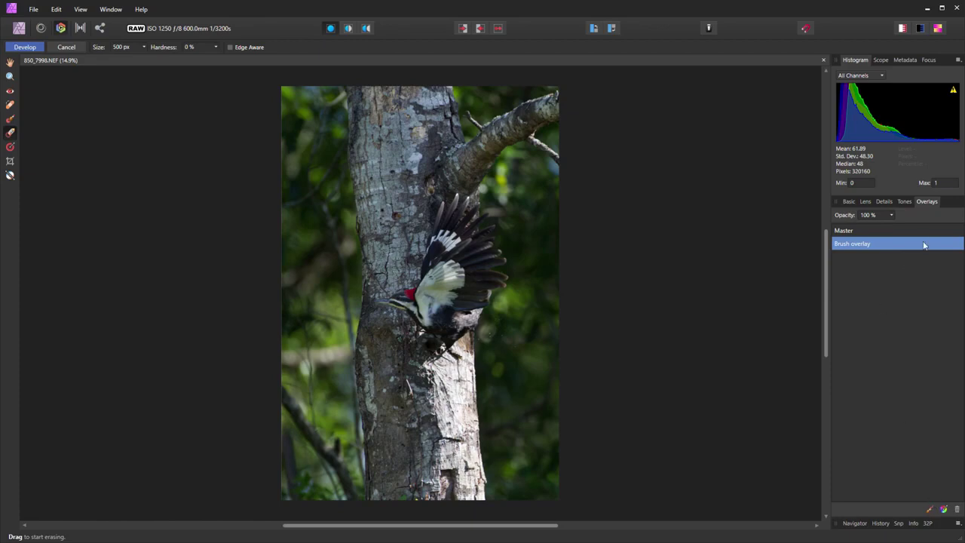
pyautogui.click(931, 510)
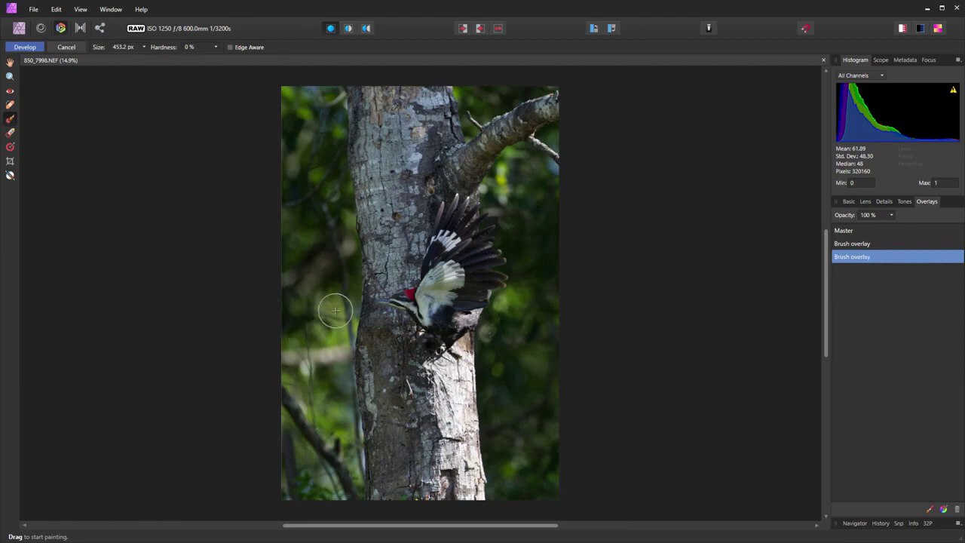
# Step: Paint the second overlay's mask over the woodpecker's breast and wing, then zoom in
pyautogui.moveTo(451, 302)
pyautogui.mouseDown()
pyautogui.moveTo(437, 309)
pyautogui.moveTo(475, 347)
pyautogui.moveTo(449, 336)
pyautogui.moveTo(442, 307)
pyautogui.moveTo(473, 305)
pyautogui.moveTo(452, 294)
pyautogui.moveTo(453, 267)
pyautogui.moveTo(447, 302)
pyautogui.moveTo(456, 290)
pyautogui.moveTo(434, 315)
pyautogui.moveTo(402, 317)
pyautogui.moveTo(426, 324)
pyautogui.moveTo(441, 345)
pyautogui.moveTo(464, 341)
pyautogui.moveTo(448, 340)
pyautogui.moveTo(451, 317)
pyautogui.moveTo(410, 326)
pyautogui.mouseUp()
pyautogui.scroll(3, 410, 326)
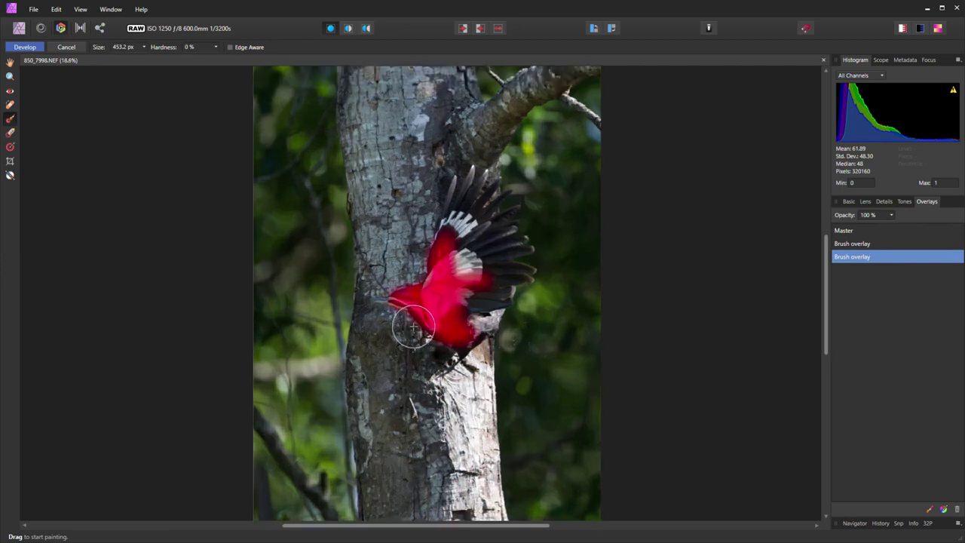
pyautogui.scroll(1, 413, 334)
pyautogui.scroll(2, 416, 341)
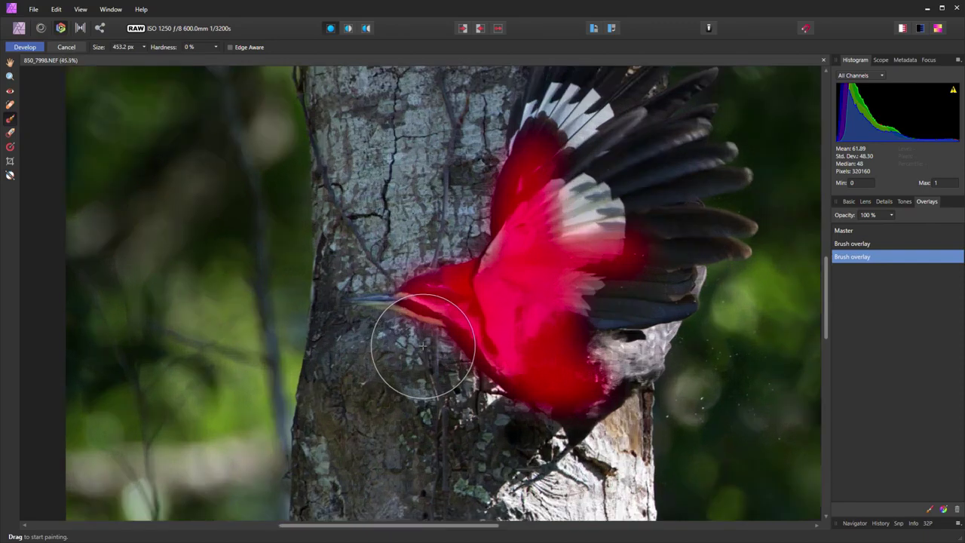
pyautogui.scroll(2, 453, 366)
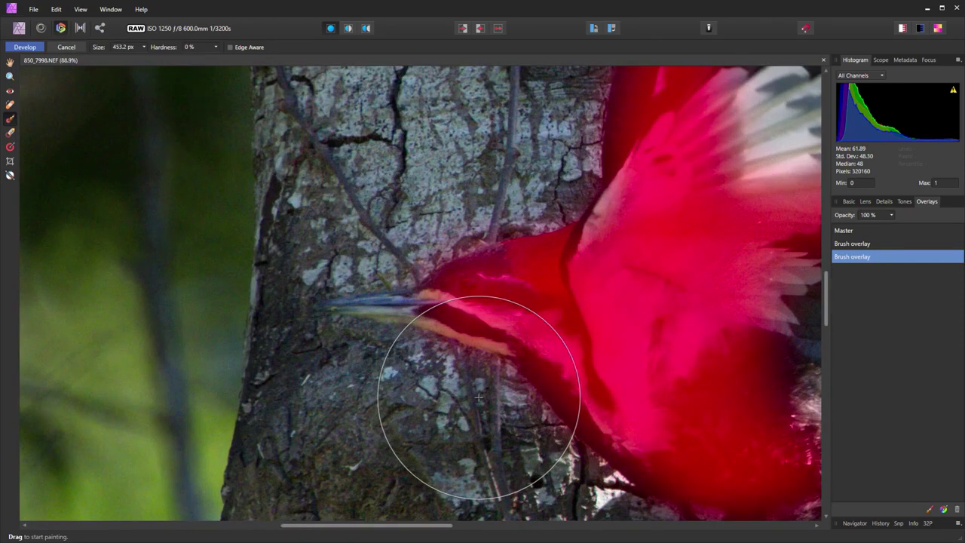
pyautogui.scroll(-3, 478, 398)
pyautogui.scroll(3, 408, 332)
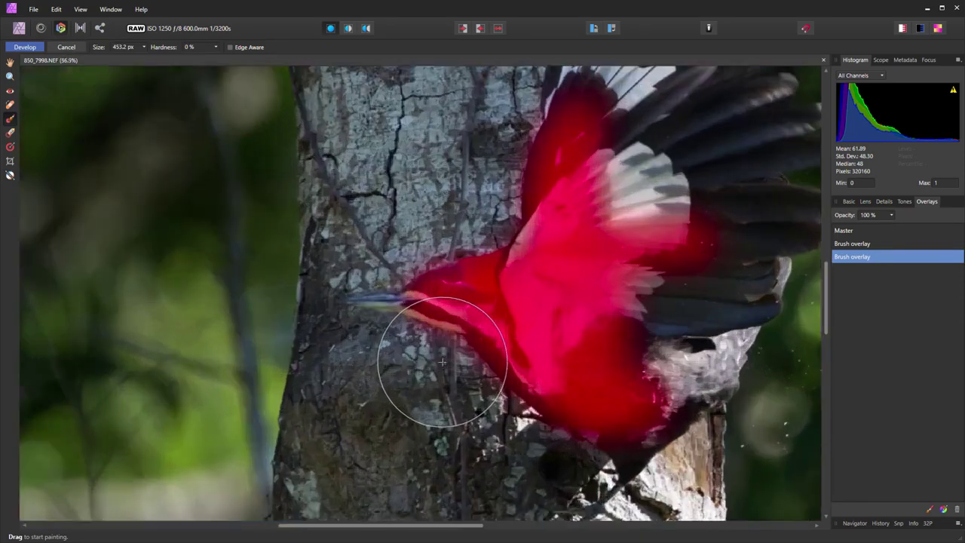
pyautogui.scroll(1, 442, 362)
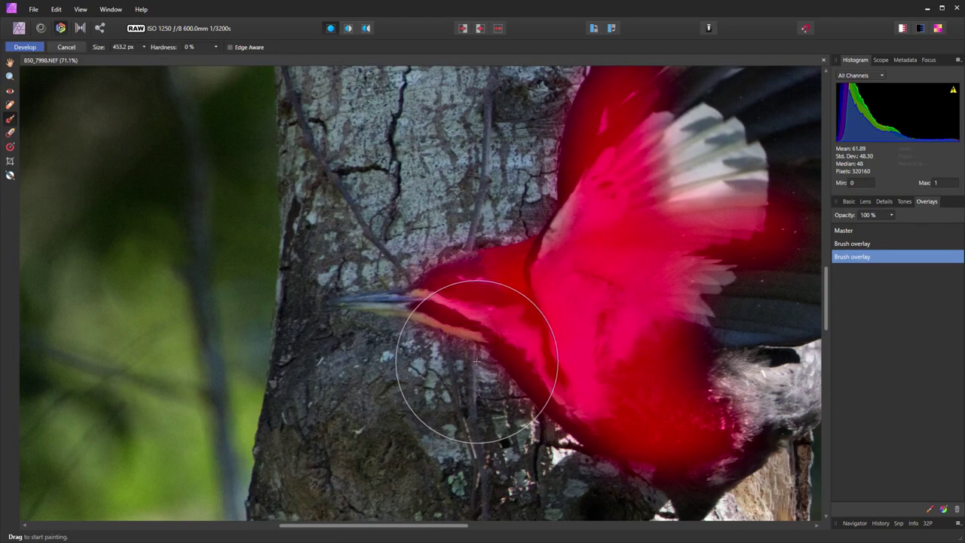
# Step: Shrink the brush to paint the mask over the beak, then switch to a smaller eraser
pyautogui.press('[')
pyautogui.press('[')
pyautogui.press('[')
pyautogui.press('[')
pyautogui.press('[')
pyautogui.press('[')
pyautogui.press('[')
pyautogui.press('[')
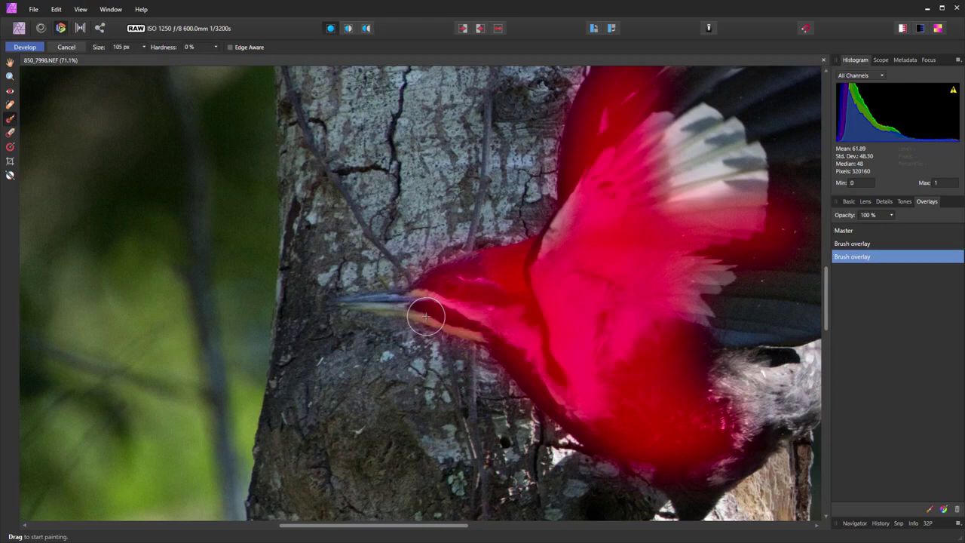
pyautogui.press('[')
pyautogui.press('[')
pyautogui.press('[')
pyautogui.press('[')
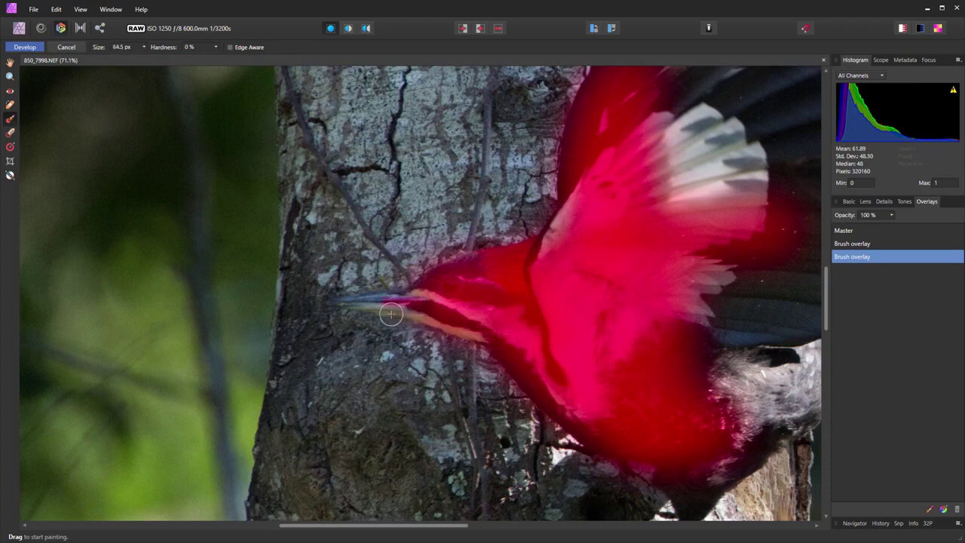
pyautogui.moveTo(391, 314)
pyautogui.mouseDown()
pyautogui.moveTo(340, 314)
pyautogui.moveTo(426, 308)
pyautogui.moveTo(390, 322)
pyautogui.moveTo(515, 349)
pyautogui.moveTo(446, 319)
pyautogui.moveTo(468, 289)
pyautogui.moveTo(502, 274)
pyautogui.moveTo(437, 301)
pyautogui.moveTo(476, 271)
pyautogui.moveTo(455, 312)
pyautogui.moveTo(536, 357)
pyautogui.moveTo(425, 311)
pyautogui.moveTo(549, 375)
pyautogui.moveTo(578, 405)
pyautogui.moveTo(571, 338)
pyautogui.moveTo(445, 268)
pyautogui.moveTo(429, 271)
pyautogui.mouseUp()
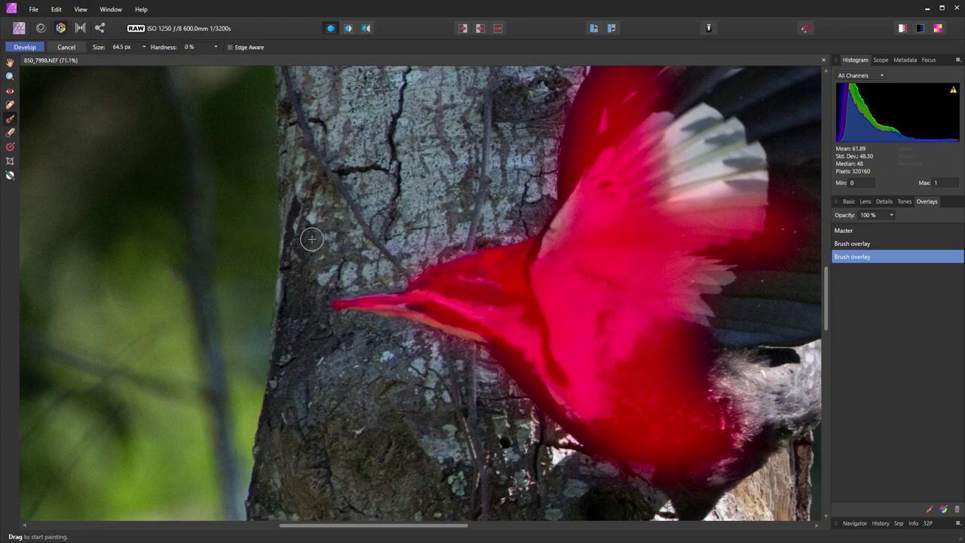
pyautogui.press('e')
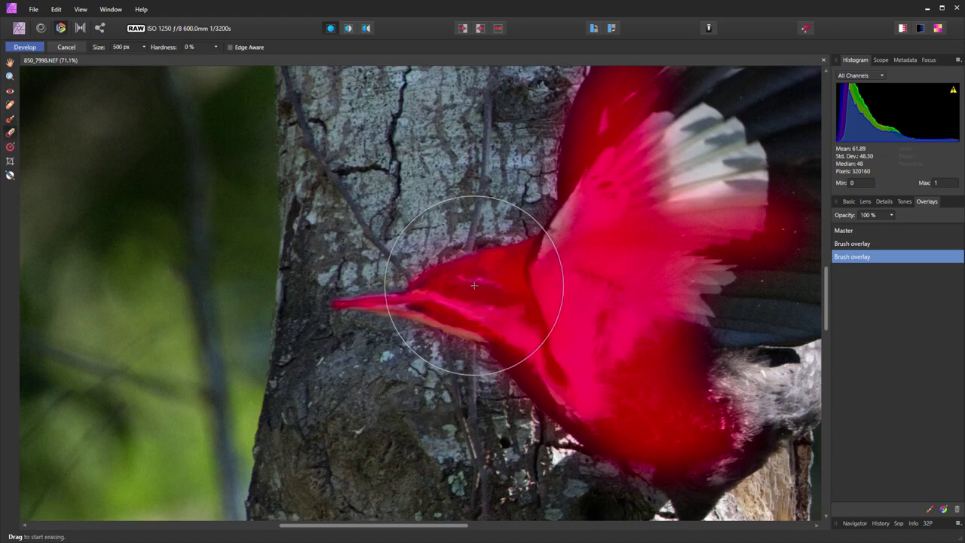
pyautogui.moveTo(475, 285)
pyautogui.mouseDown()
pyautogui.moveTo(426, 236)
pyautogui.moveTo(434, 260)
pyautogui.moveTo(449, 263)
pyautogui.mouseUp()
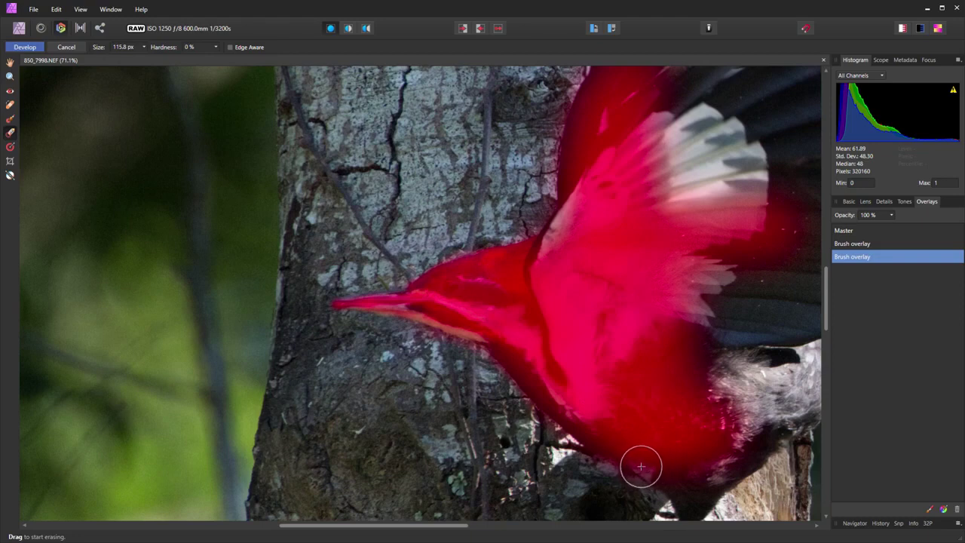
# Step: Zoom to fit the whole photo and return to the Overlay Paint Brush
pyautogui.hotkey('ctrl', '0')
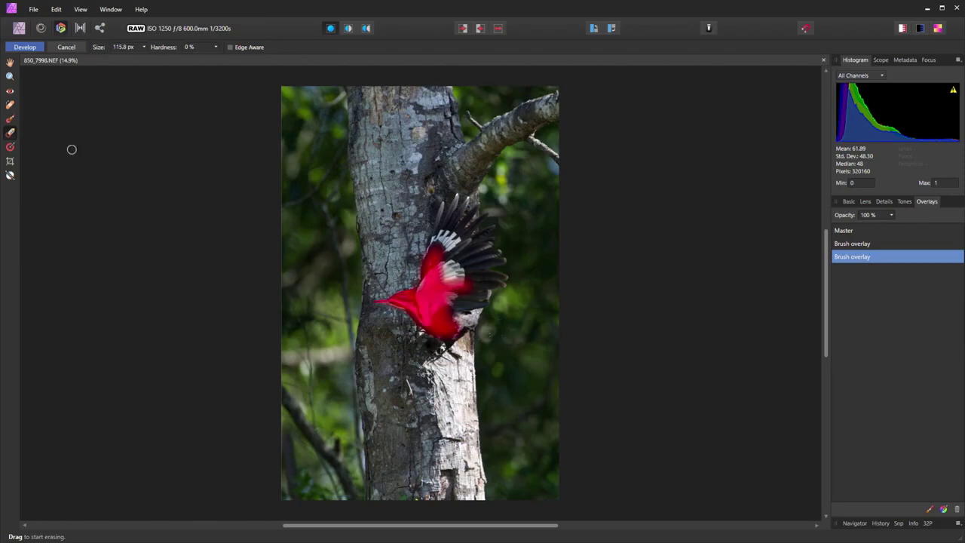
pyautogui.click(11, 119)
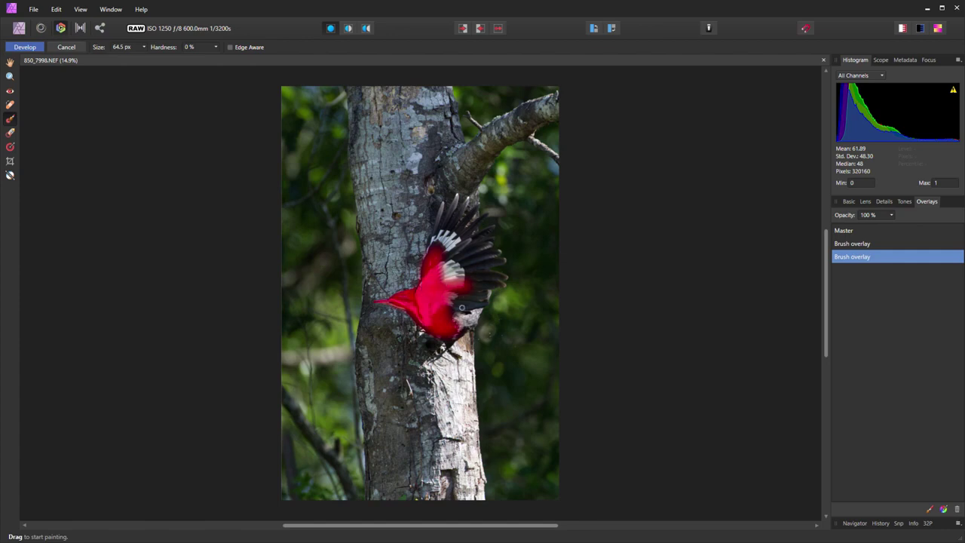
# Step: Raise the second Brush overlay's exposure to 0.879 in the Basic adjustments
pyautogui.click(851, 202)
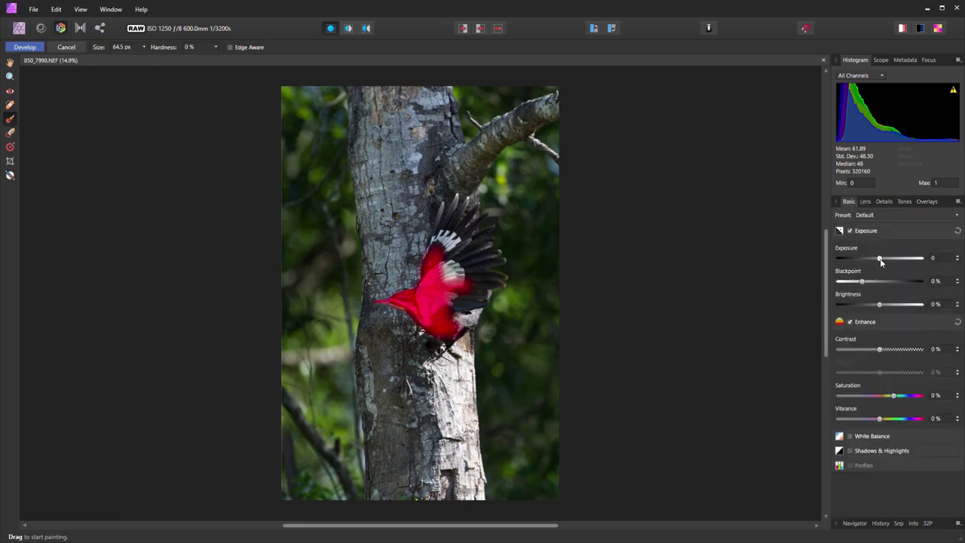
pyautogui.moveTo(879, 258); pyautogui.dragTo(886, 261)
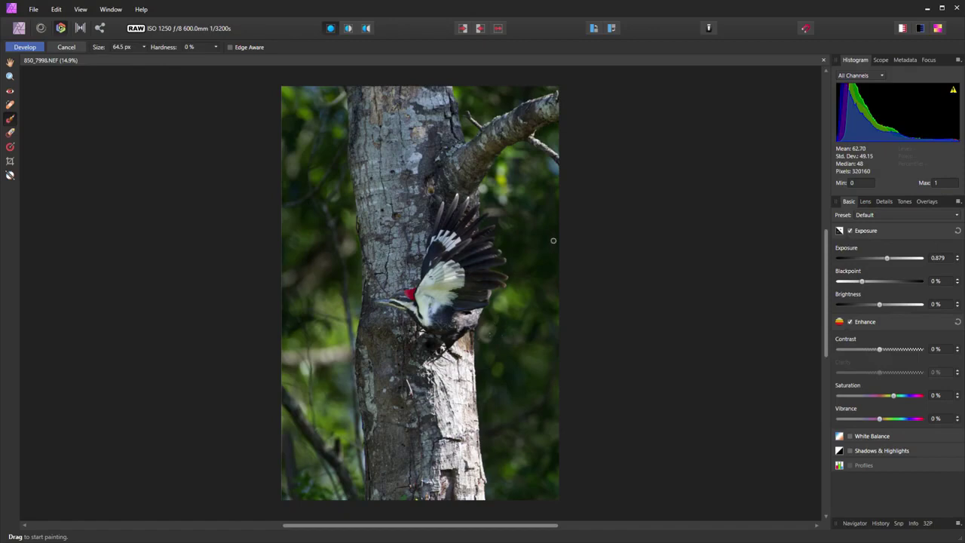
# Step: Return to the Overlays list showing Master and both Brush overlays
pyautogui.click(924, 202)
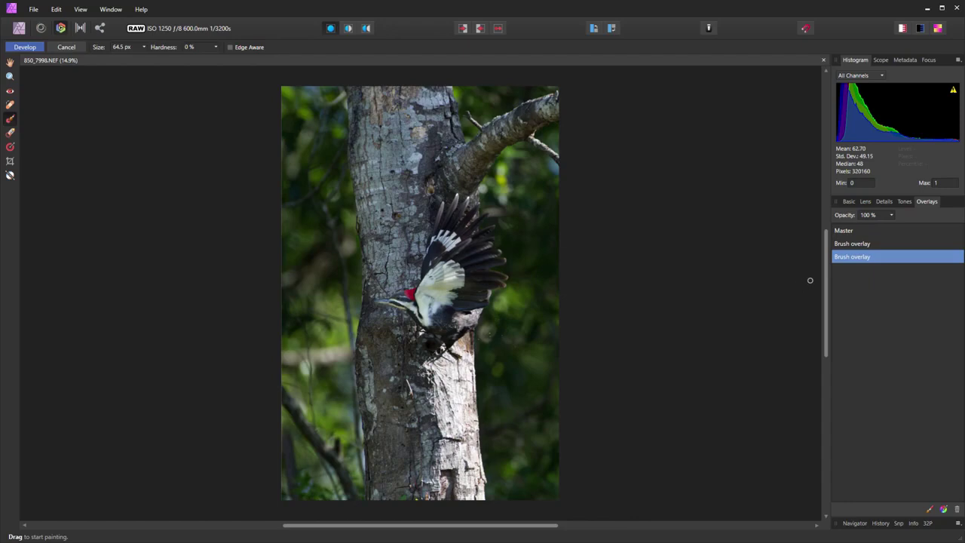
# Step: Select the first Brush overlay and lower its exposure to 0.697
pyautogui.click(859, 245)
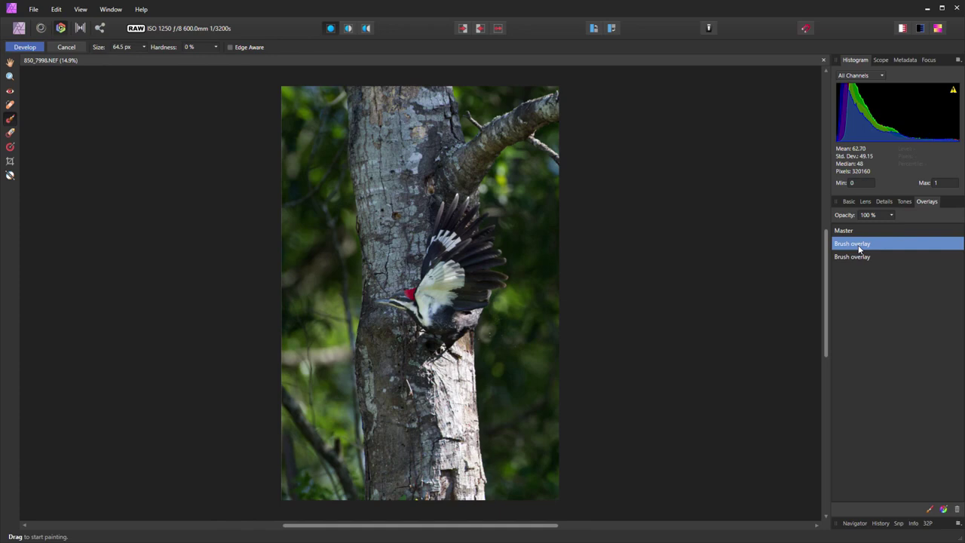
pyautogui.click(848, 204)
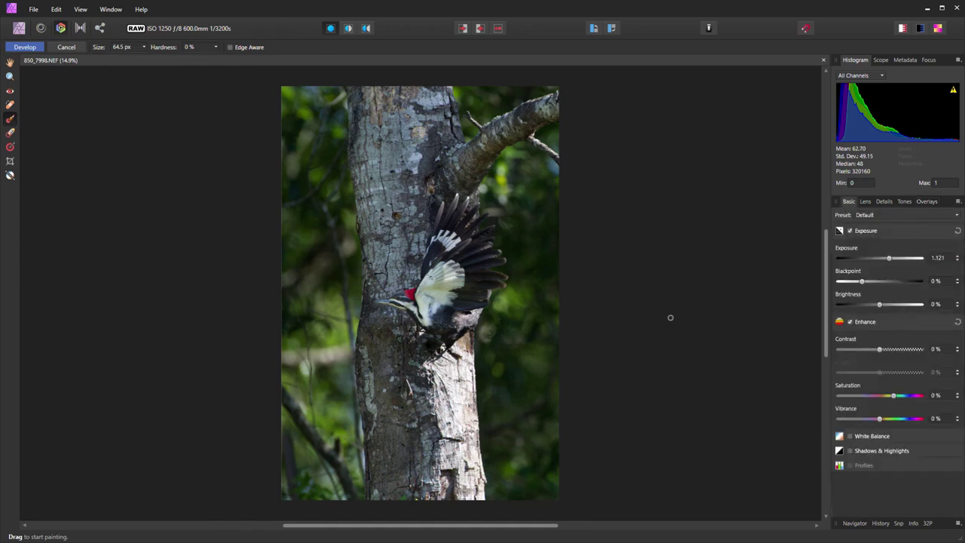
pyautogui.moveTo(892, 261); pyautogui.dragTo(886, 260)
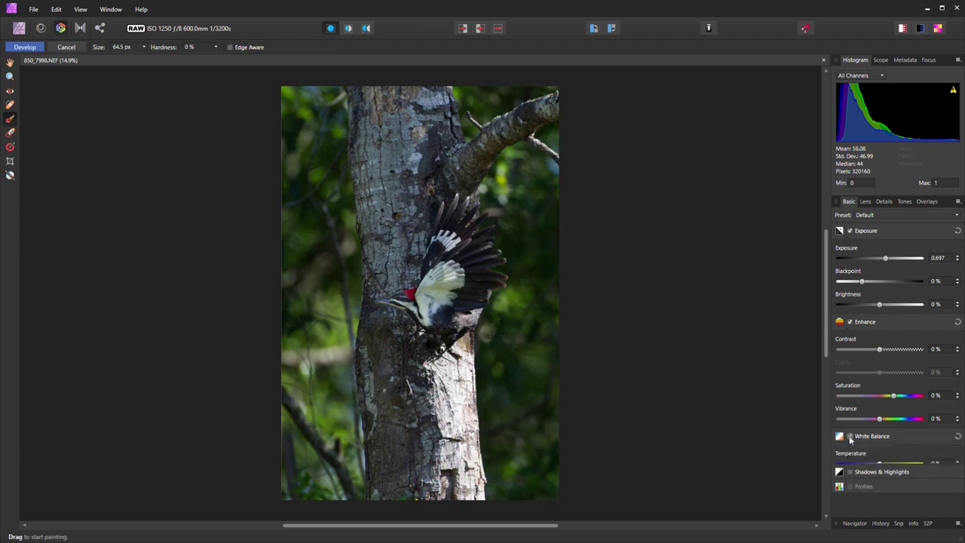
# Step: Enable White Balance on it and warm the temperature to 28%
pyautogui.click(850, 437)
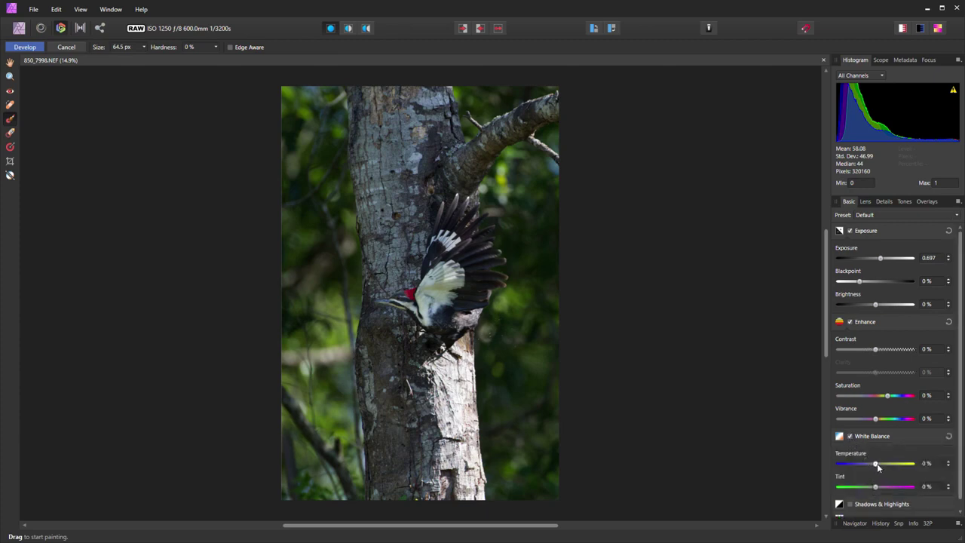
pyautogui.moveTo(877, 465); pyautogui.dragTo(886, 465)
pyautogui.moveTo(886, 467); pyautogui.dragTo(888, 464)
pyautogui.click(932, 203)
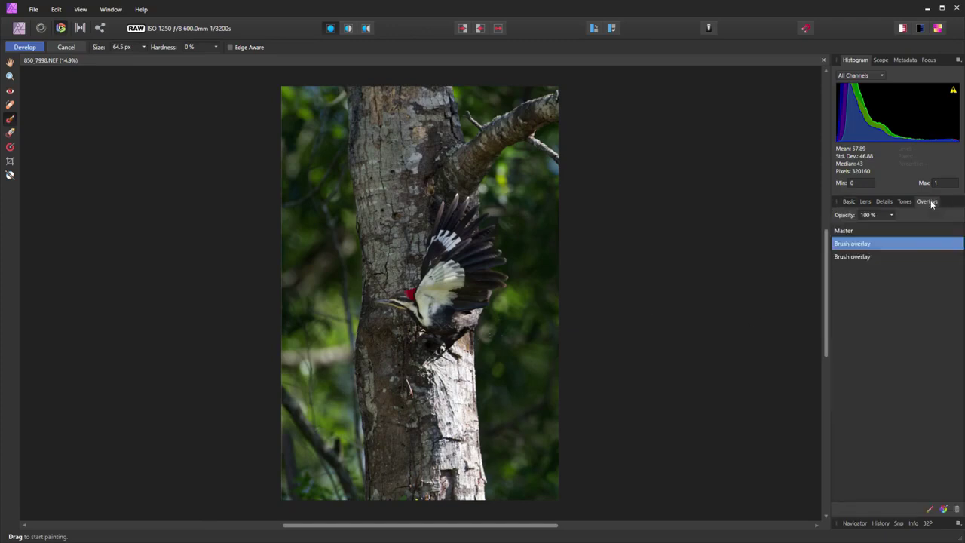
# Step: Enable Shadows & Highlights on the second Brush overlay, with highlights 61% and shadows 9%
pyautogui.click(843, 258)
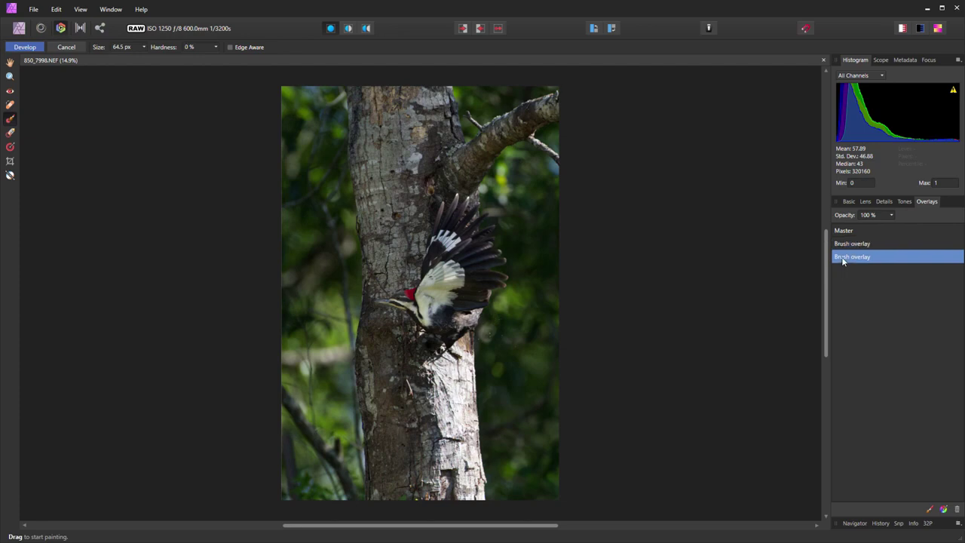
pyautogui.click(849, 201)
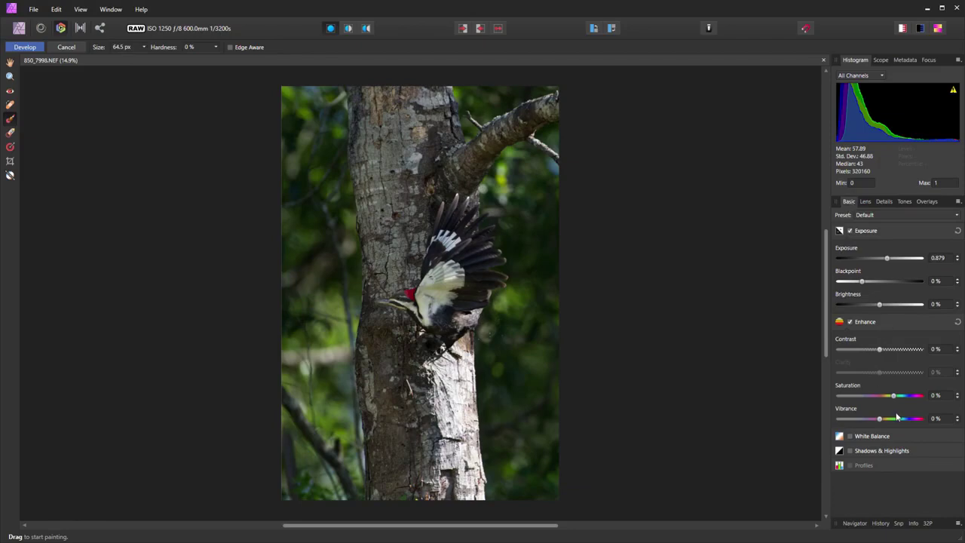
pyautogui.click(850, 451)
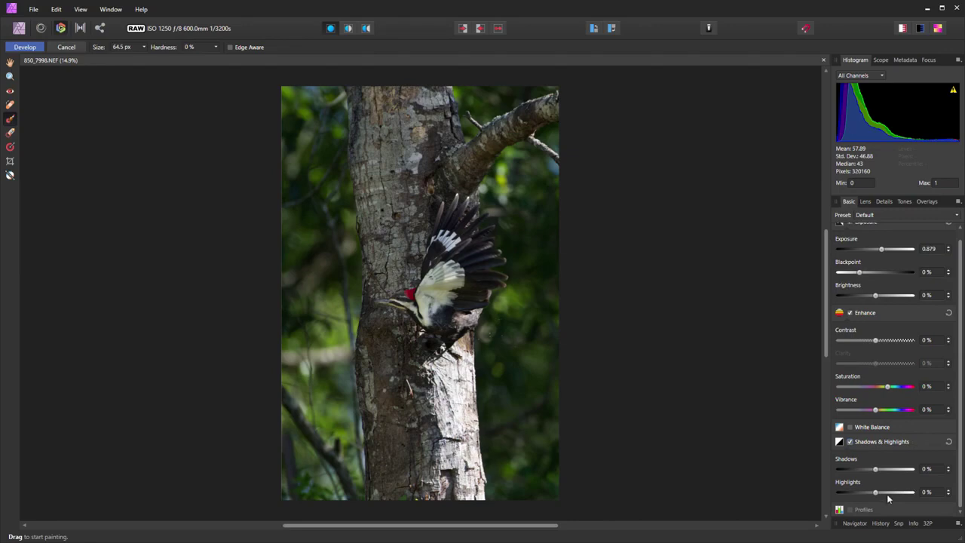
pyautogui.moveTo(876, 494); pyautogui.dragTo(899, 495)
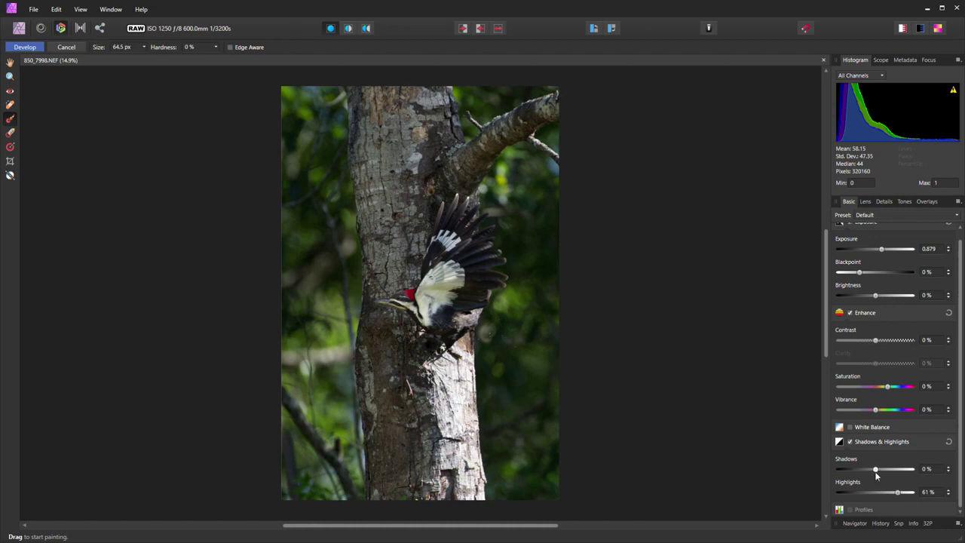
pyautogui.moveTo(875, 472)
pyautogui.mouseDown()
pyautogui.moveTo(864, 473)
pyautogui.moveTo(899, 474)
pyautogui.moveTo(866, 472)
pyautogui.moveTo(879, 472)
pyautogui.mouseUp()
pyautogui.click(366, 31)
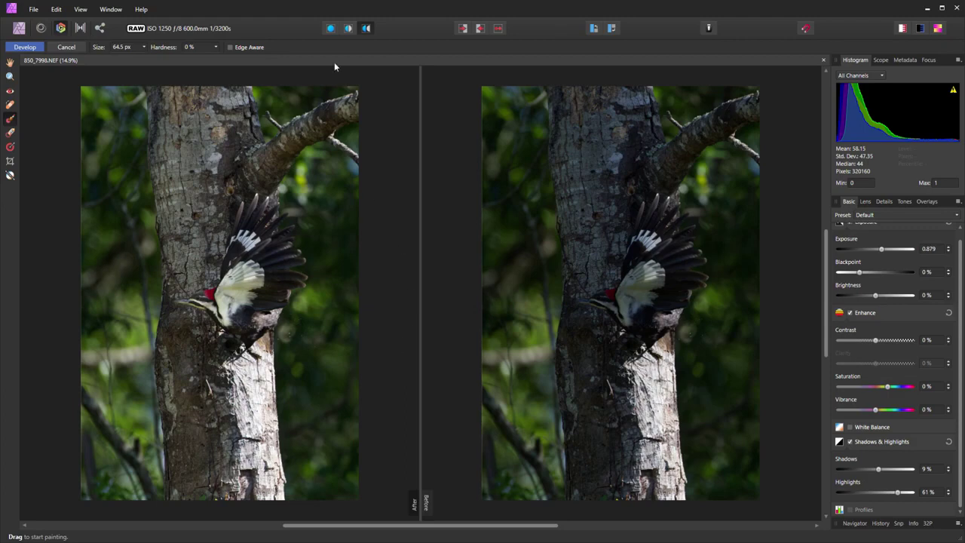
pyautogui.click(330, 28)
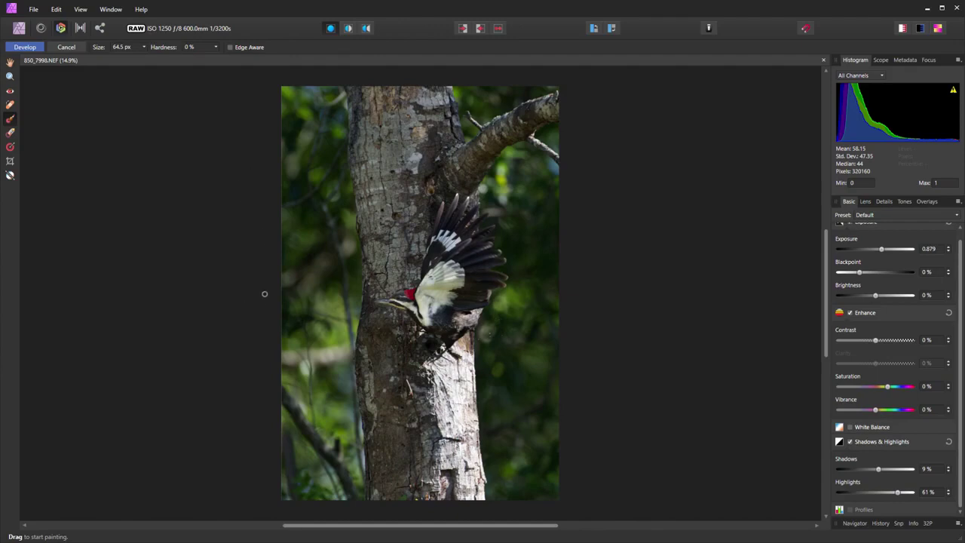
# Step: Develop the RAW edits into a single Background pixel layer in the Photo persona
pyautogui.click(25, 48)
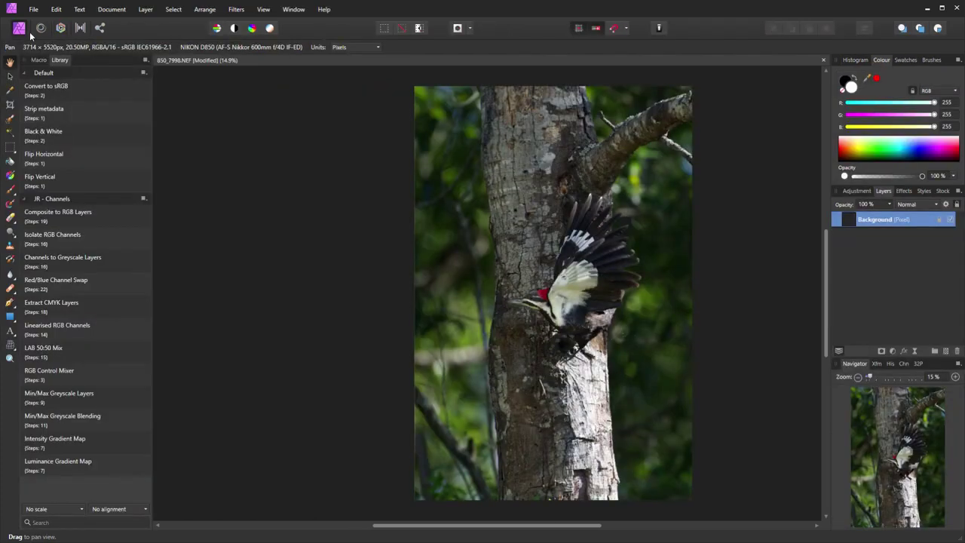